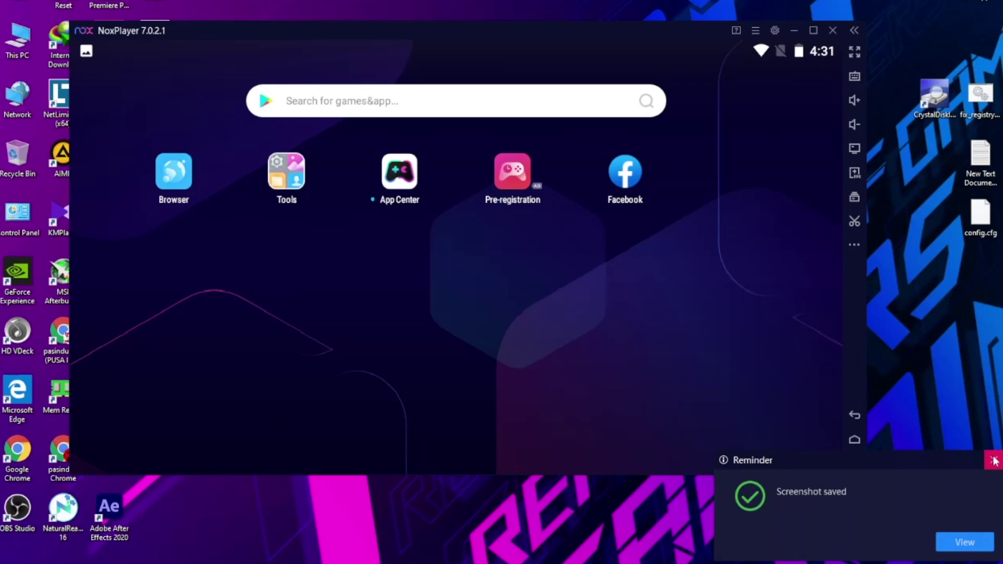
Dismiss the 'Screenshot saved' reminder on the Android home screen
{"action": "left_click", "coordinate": [993, 460]}
Open NoxPlayer's System settings from the expanded toolbar and show the Performance preset list
{"action": "left_click", "coordinate": [854, 246]}
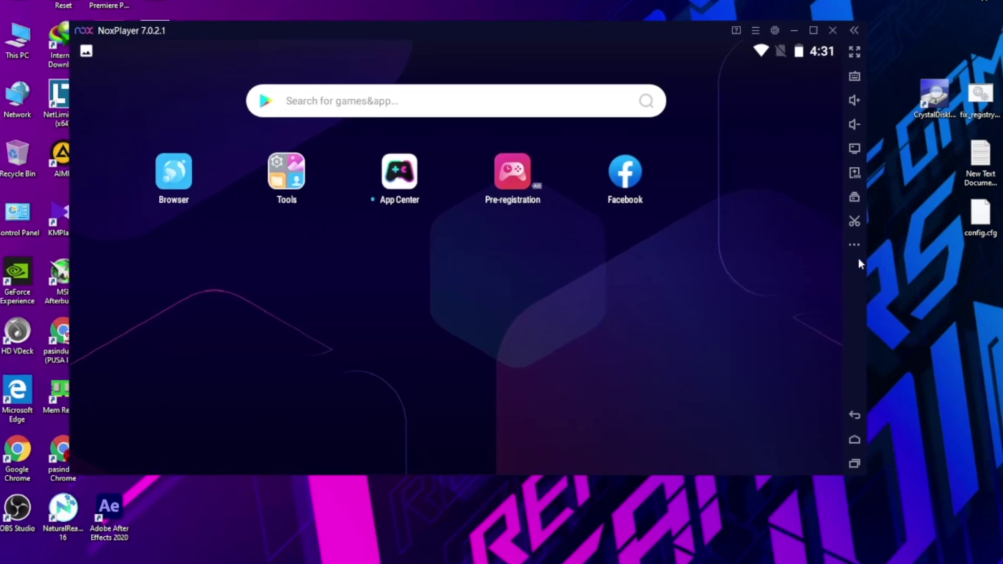
{"action": "left_click", "coordinate": [854, 245]}
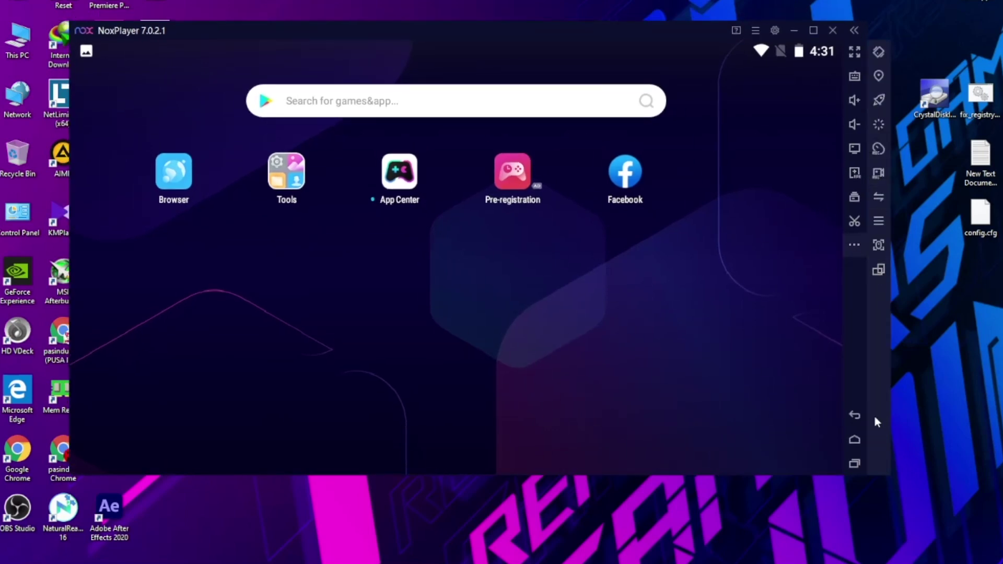
{"action": "left_click", "coordinate": [775, 30]}
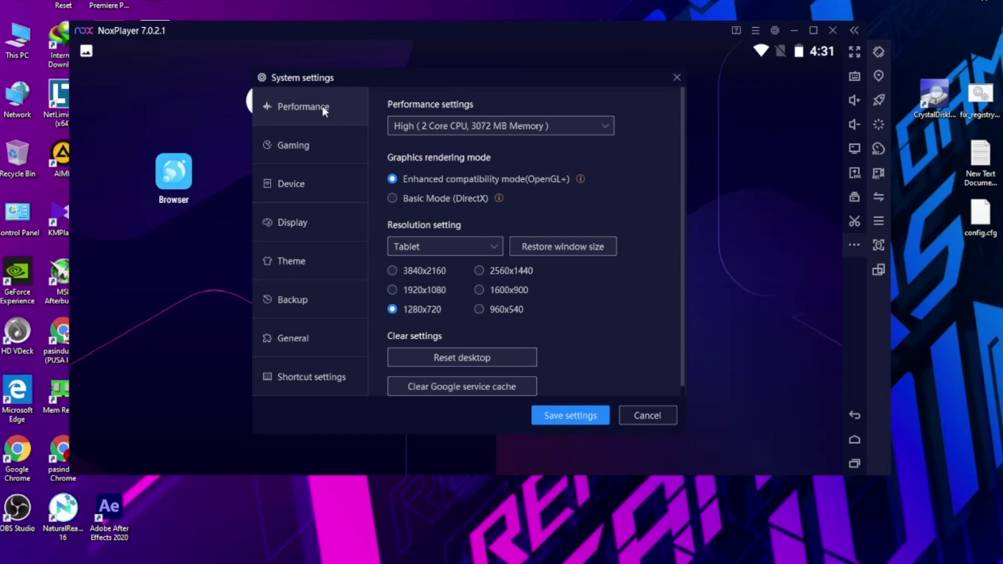
{"action": "left_click", "coordinate": [424, 130]}
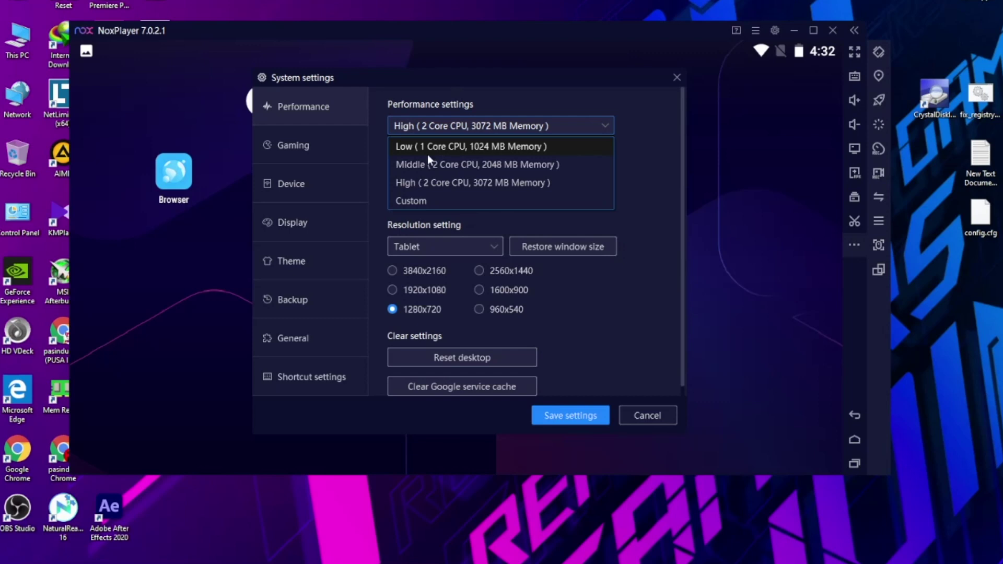
Keep performance at High (2 Core CPU, 3072 MB) and switch rendering to Basic Mode (DirectX)
{"action": "left_click", "coordinate": [420, 201]}
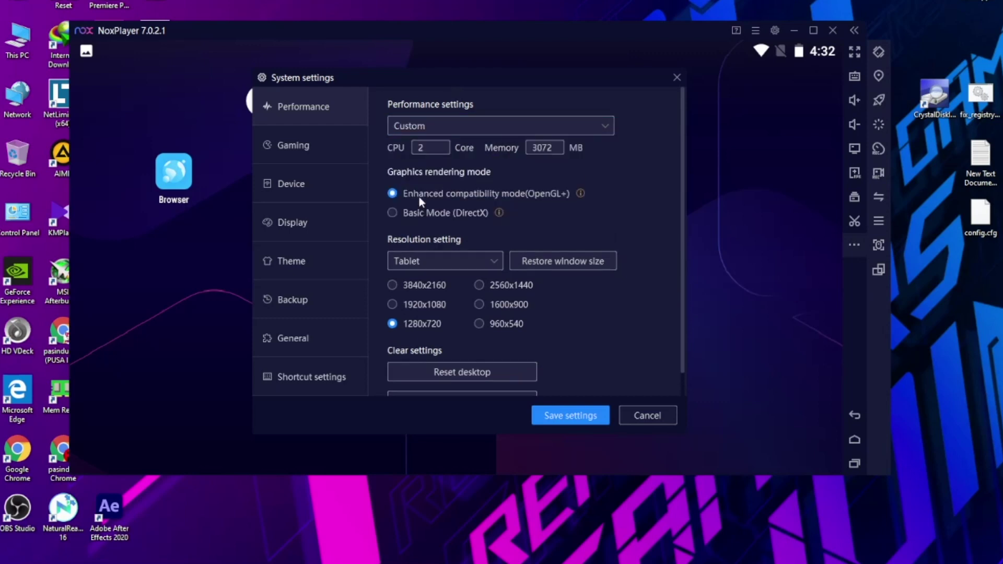
{"action": "double_click", "coordinate": [440, 152]}
{"action": "left_click", "coordinate": [446, 127]}
{"action": "left_click", "coordinate": [438, 182]}
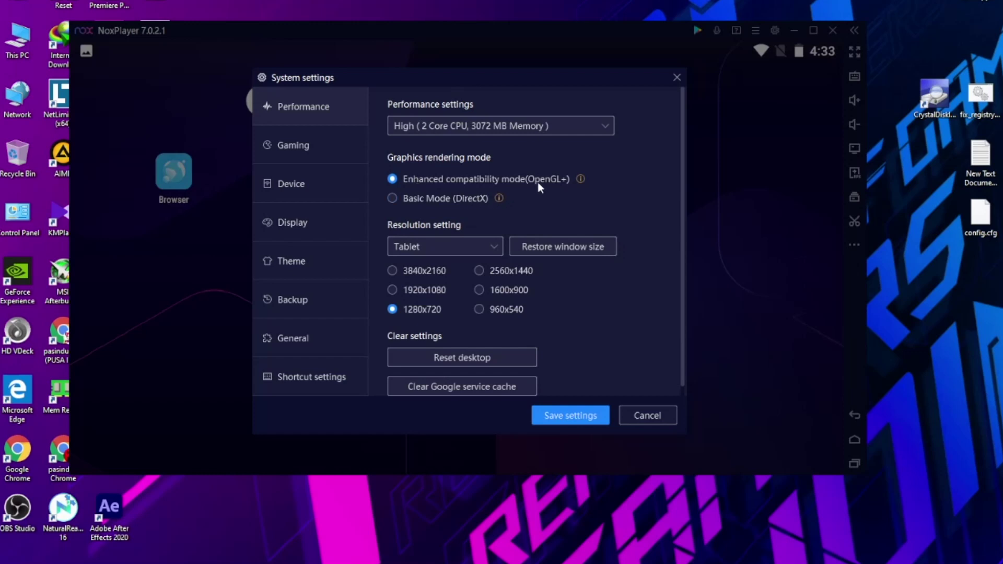
{"action": "left_click", "coordinate": [435, 198]}
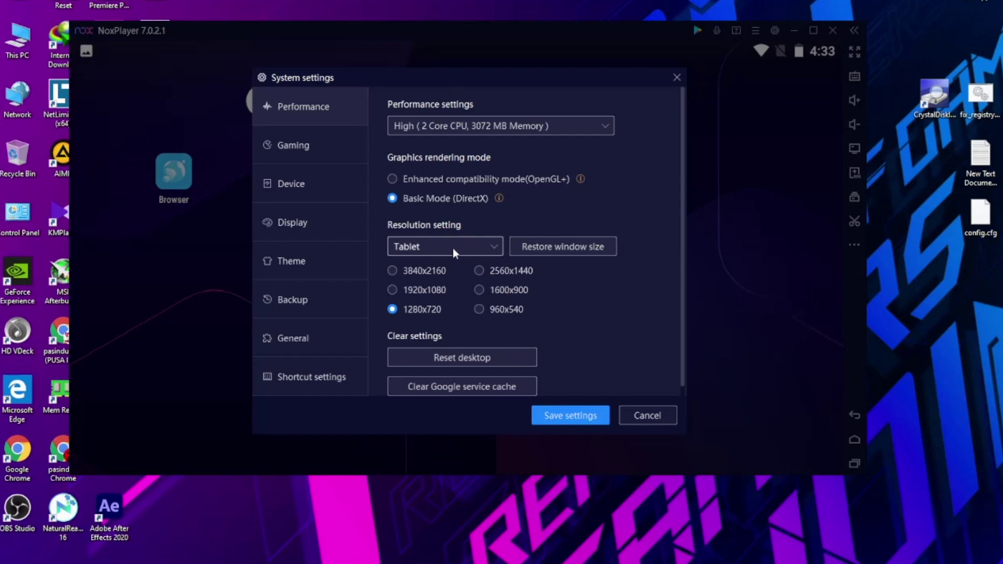
Keep the resolution layout at Tablet 1280x720 after trying Mobile phone
{"action": "left_click", "coordinate": [437, 249]}
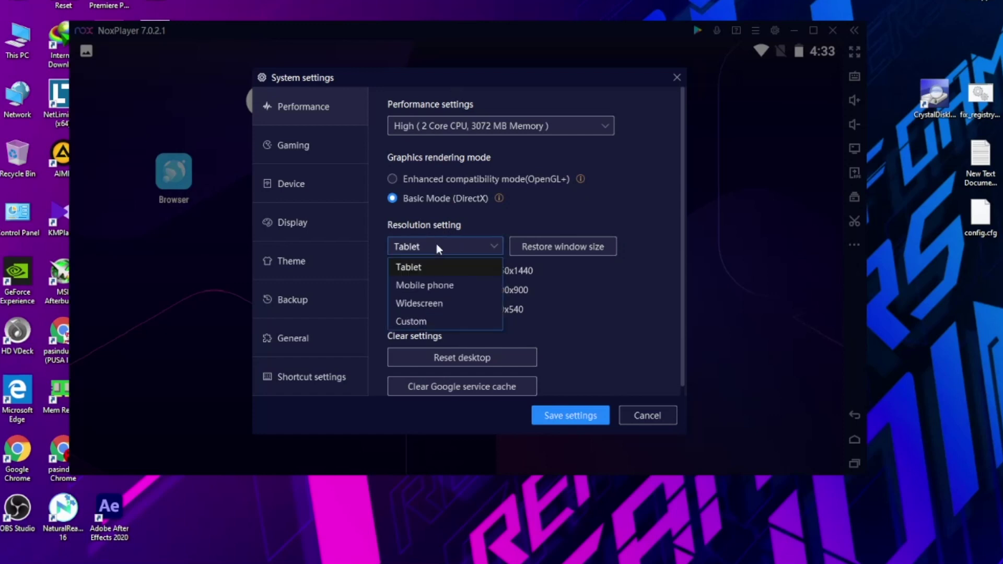
{"action": "left_click", "coordinate": [433, 287]}
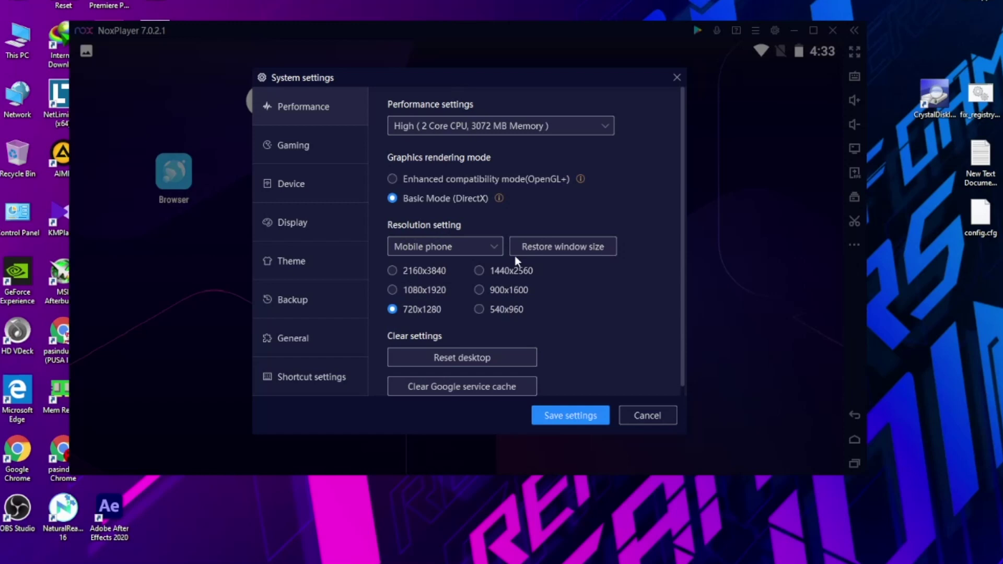
{"action": "left_click", "coordinate": [491, 249]}
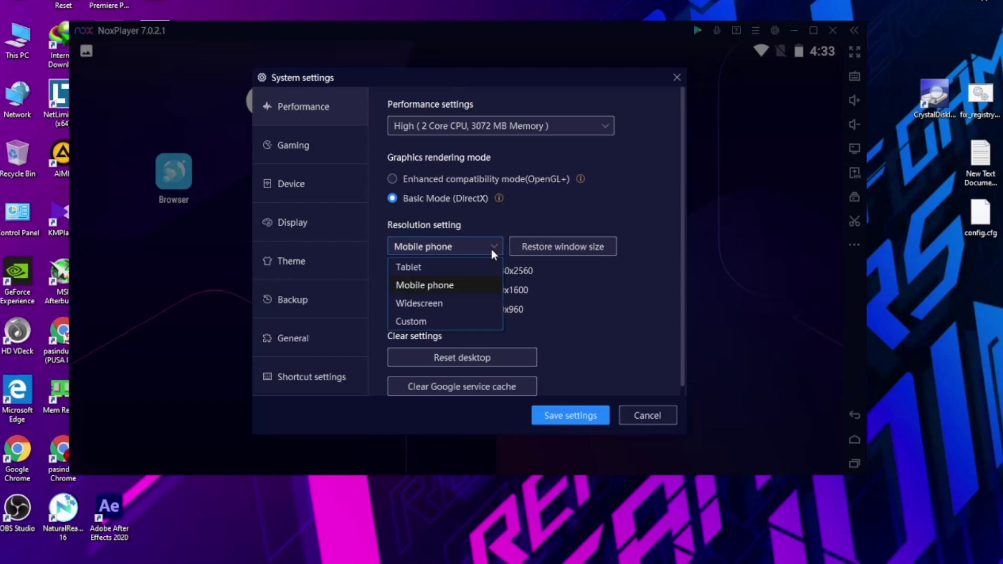
{"action": "left_click", "coordinate": [460, 267]}
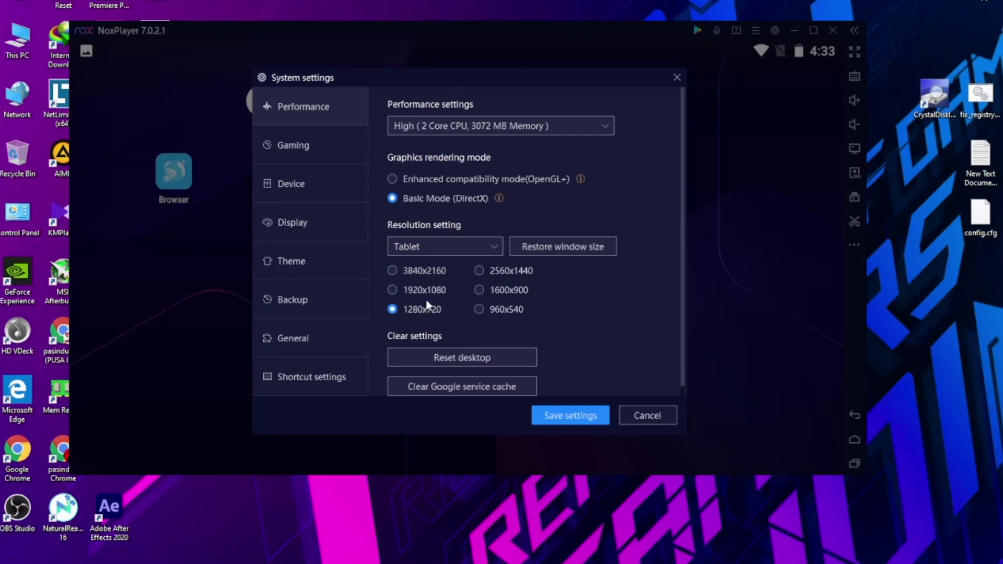
Review the rest of the Performance page and switch to the Gaming settings
{"action": "scroll", "coordinate": [572, 268], "scroll_direction": "down", "scroll_amount": 1}
{"action": "scroll", "coordinate": [574, 275], "scroll_direction": "up", "scroll_amount": 1}
{"action": "scroll", "coordinate": [512, 308], "scroll_direction": "down", "scroll_amount": 1}
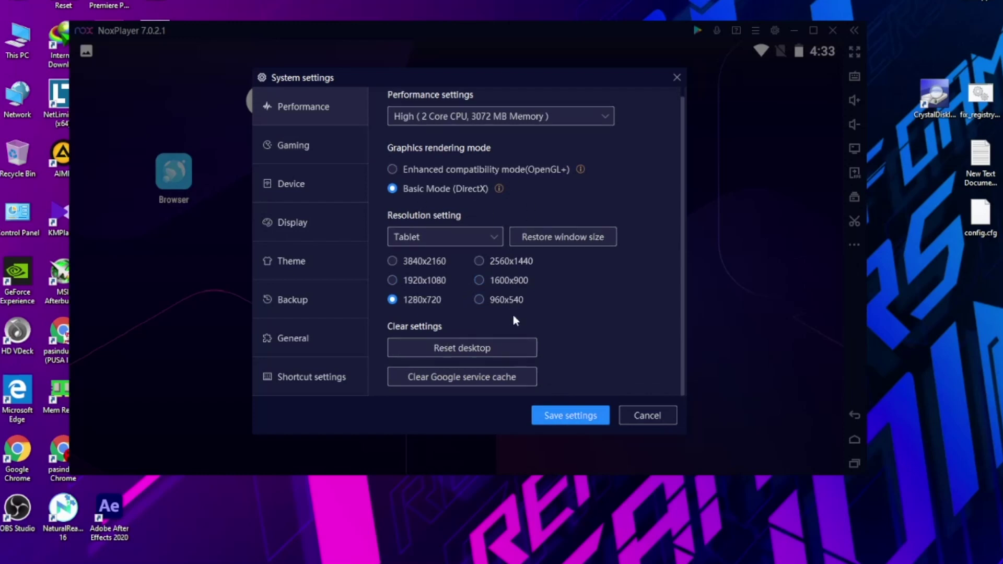
{"action": "left_click", "coordinate": [301, 136]}
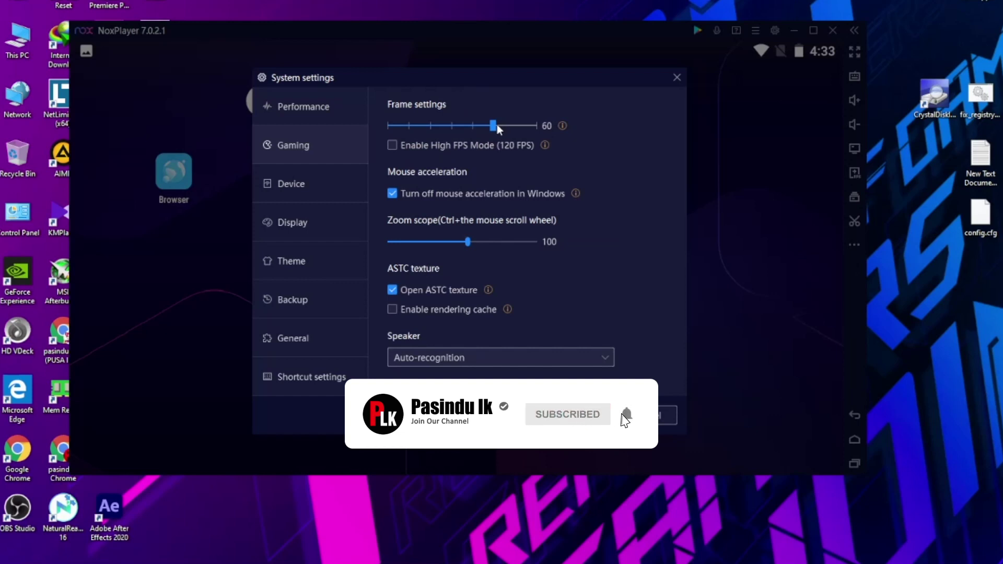
Keep the frame rate at 60 FPS and send audio to Speakers (VIA HD Audio(Win 10))
{"action": "left_click_drag", "start_coordinate": [496, 124], "coordinate": [538, 136]}
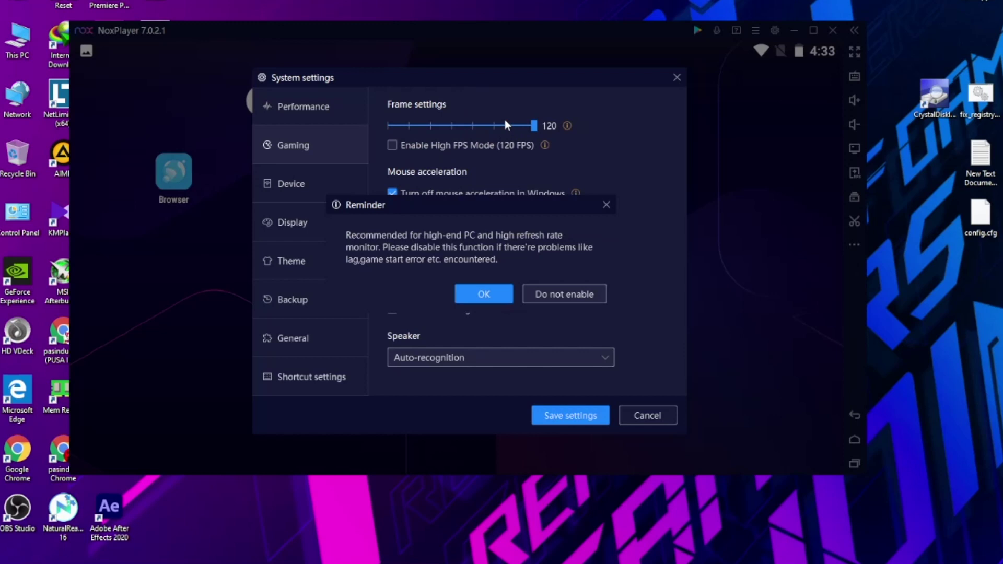
{"action": "left_click", "coordinate": [564, 293]}
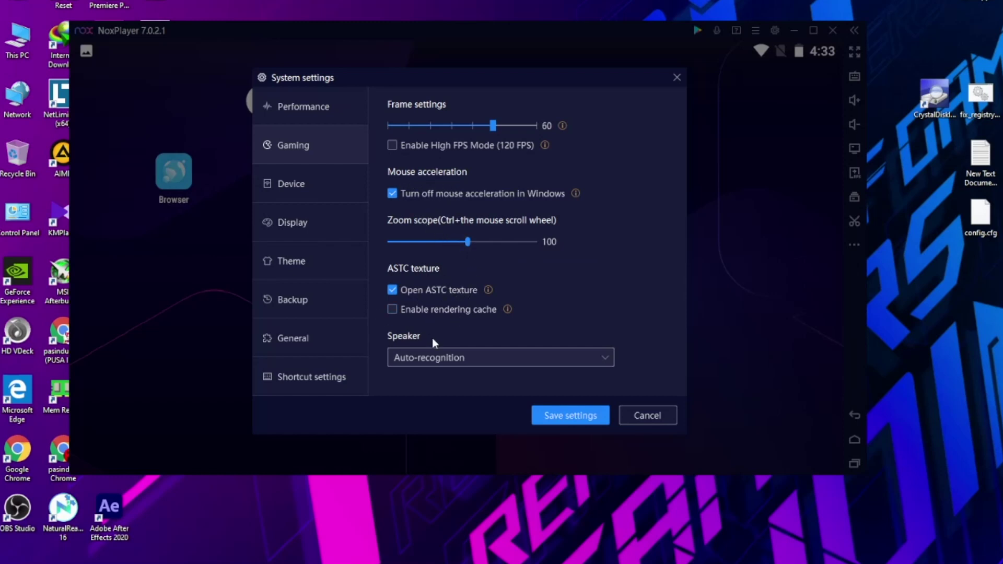
{"action": "left_click", "coordinate": [444, 360]}
{"action": "left_click", "coordinate": [452, 395]}
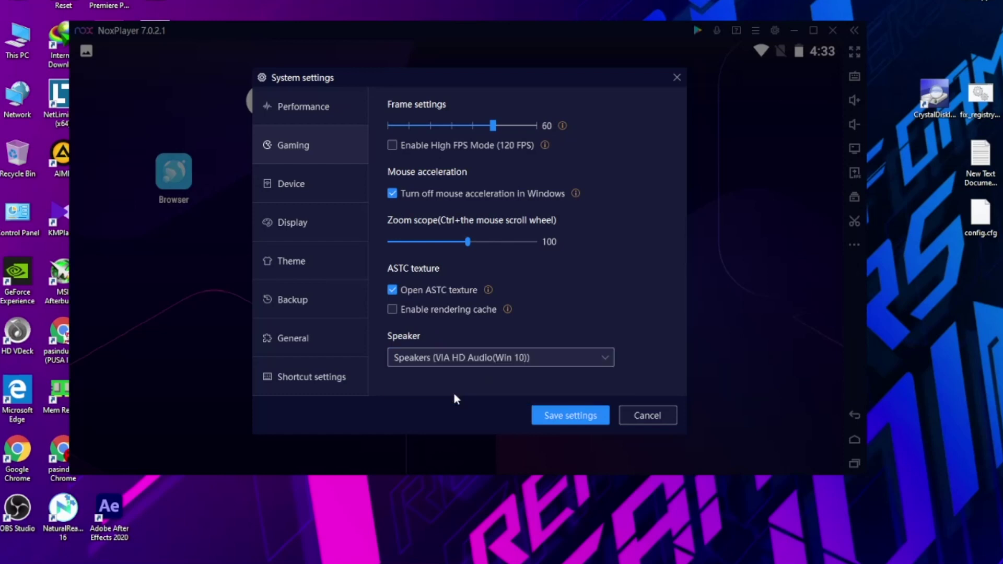
{"action": "left_click", "coordinate": [299, 184]}
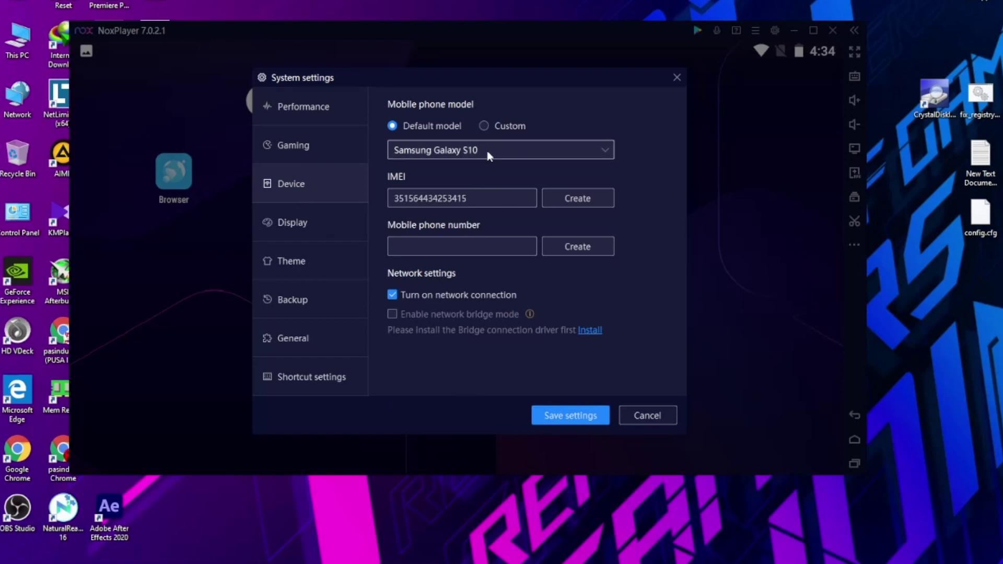
Leave the phone model at the default Samsung Galaxy S10, then go to Display settings
{"action": "left_click", "coordinate": [484, 126]}
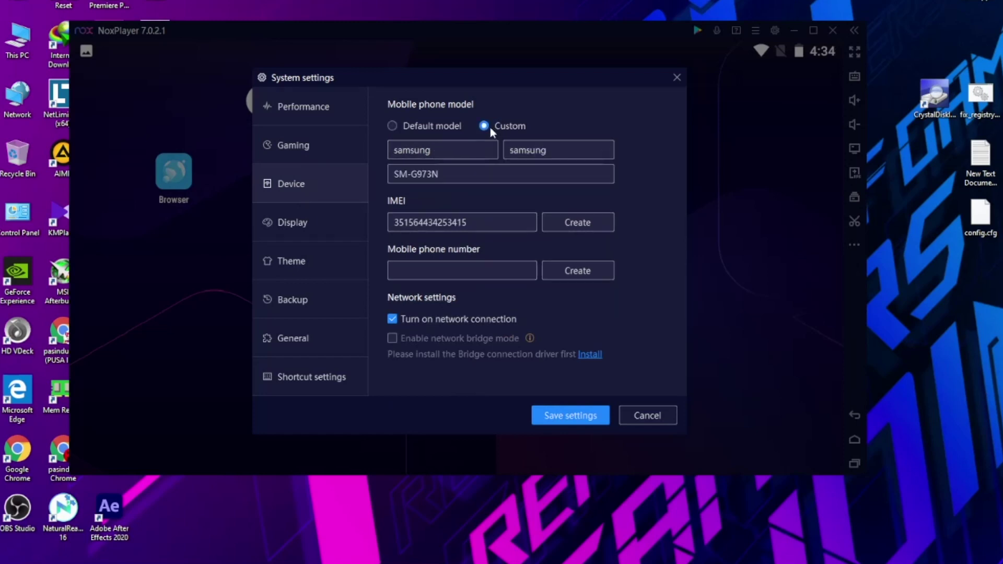
{"action": "left_click", "coordinate": [440, 131]}
{"action": "left_click", "coordinate": [446, 154]}
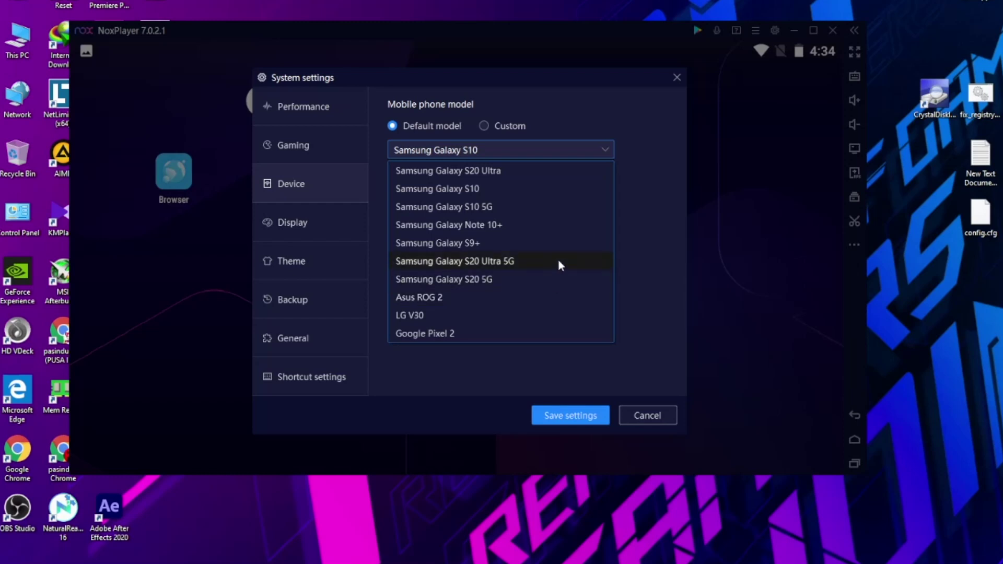
{"action": "left_click", "coordinate": [551, 195]}
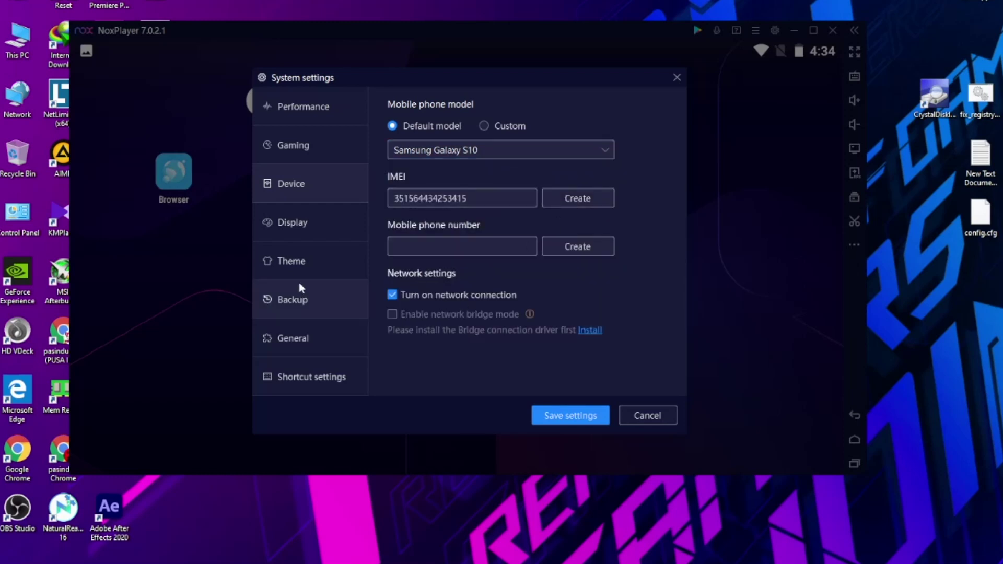
{"action": "left_click", "coordinate": [311, 225]}
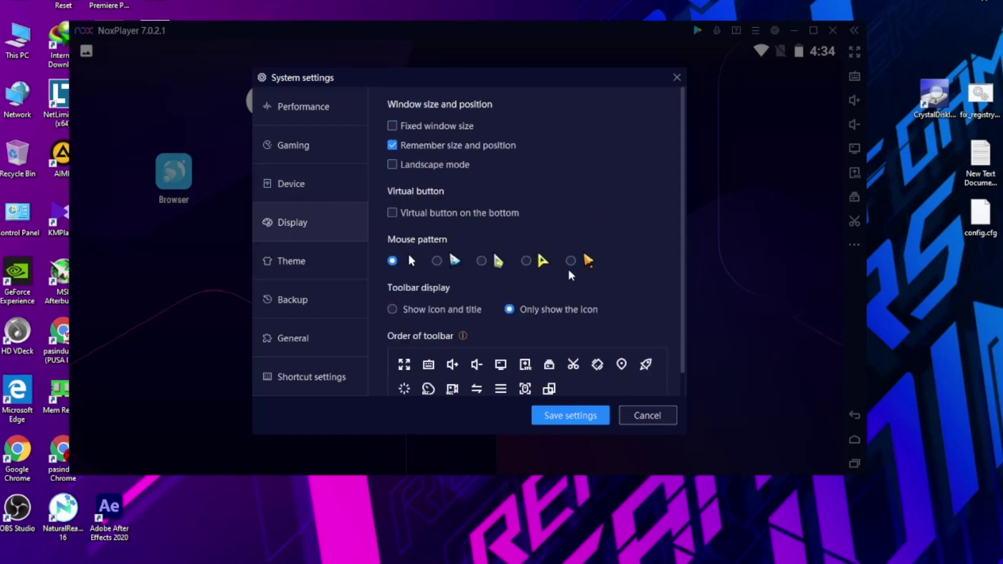
Browse the Theme, Backup and General settings pages
{"action": "scroll", "coordinate": [483, 320], "scroll_direction": "down", "scroll_amount": 1}
{"action": "left_click", "coordinate": [291, 266]}
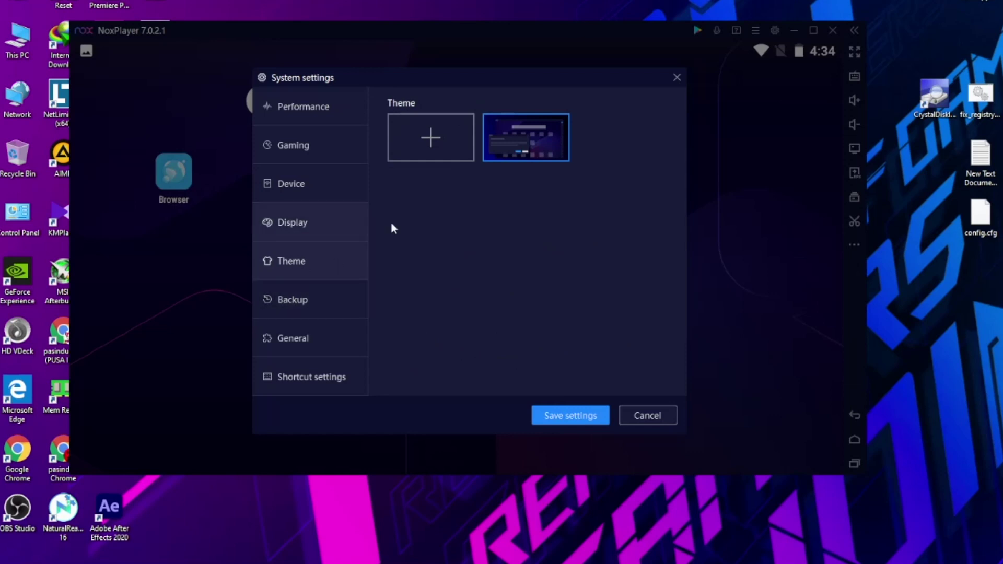
{"action": "left_click", "coordinate": [339, 304]}
{"action": "left_click", "coordinate": [339, 339]}
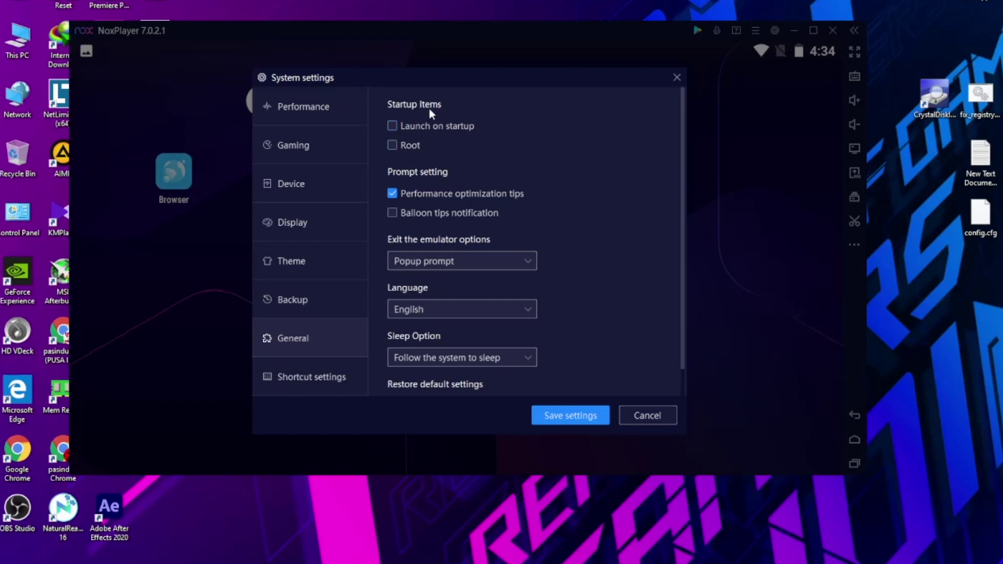
Check the Shortcut settings and save all the changed system settings
{"action": "scroll", "coordinate": [435, 299], "scroll_direction": "down", "scroll_amount": 1}
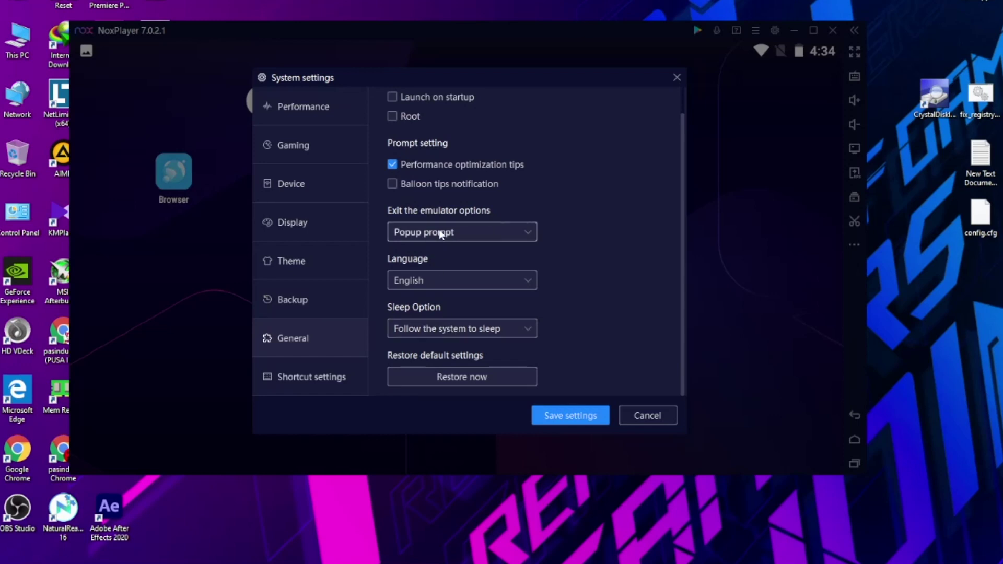
{"action": "scroll", "coordinate": [425, 209], "scroll_direction": "up", "scroll_amount": 1}
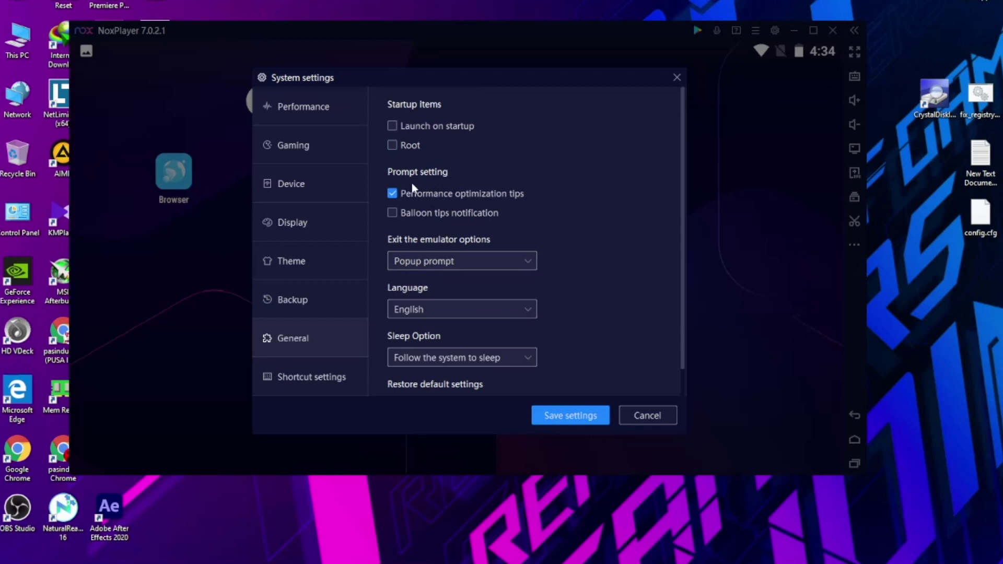
{"action": "left_click", "coordinate": [345, 378]}
{"action": "scroll", "coordinate": [462, 190], "scroll_direction": "down", "scroll_amount": 3}
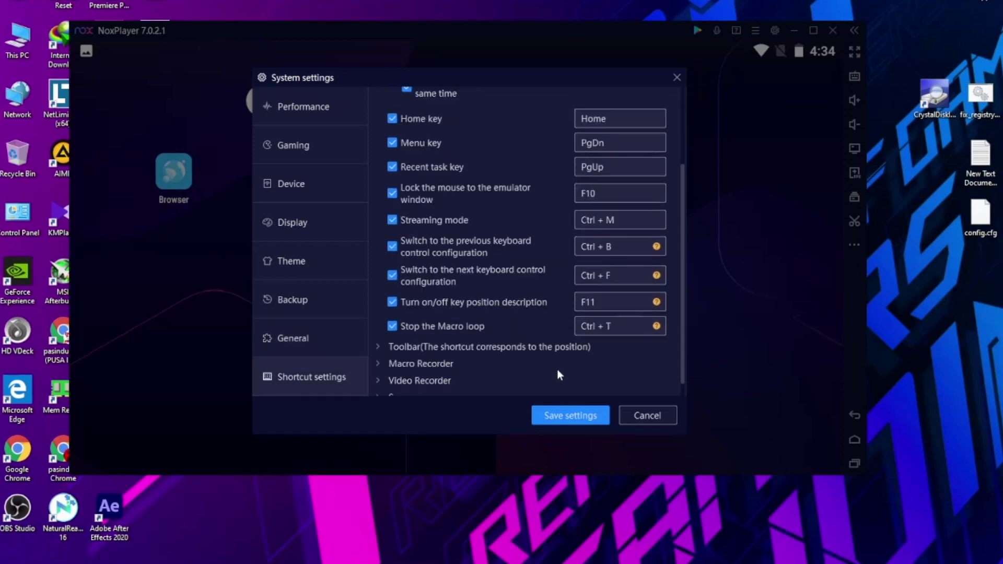
{"action": "left_click", "coordinate": [579, 414]}
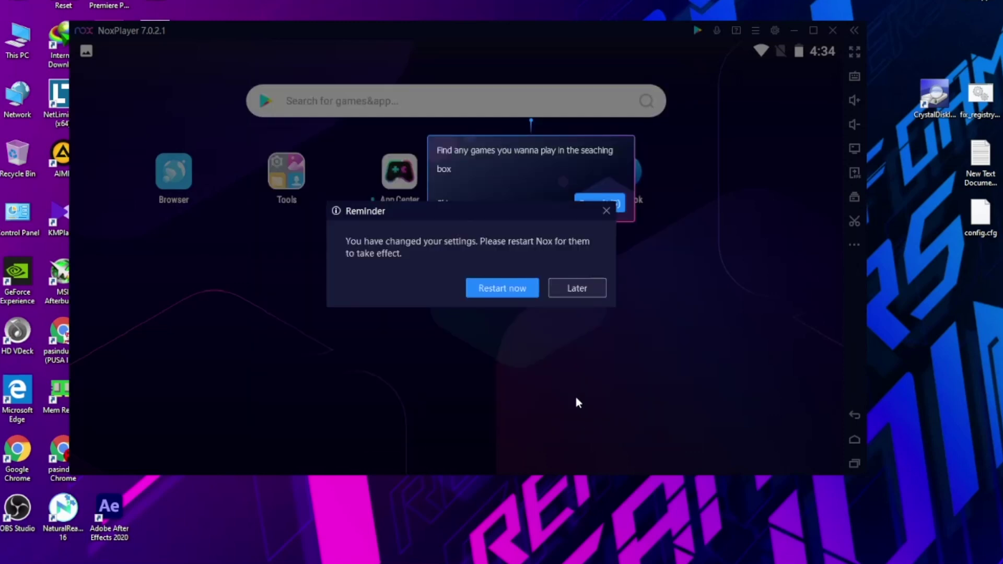
Restart Nox, skip the guide, recheck the settings and postpone Google sign-in
{"action": "left_click", "coordinate": [495, 291]}
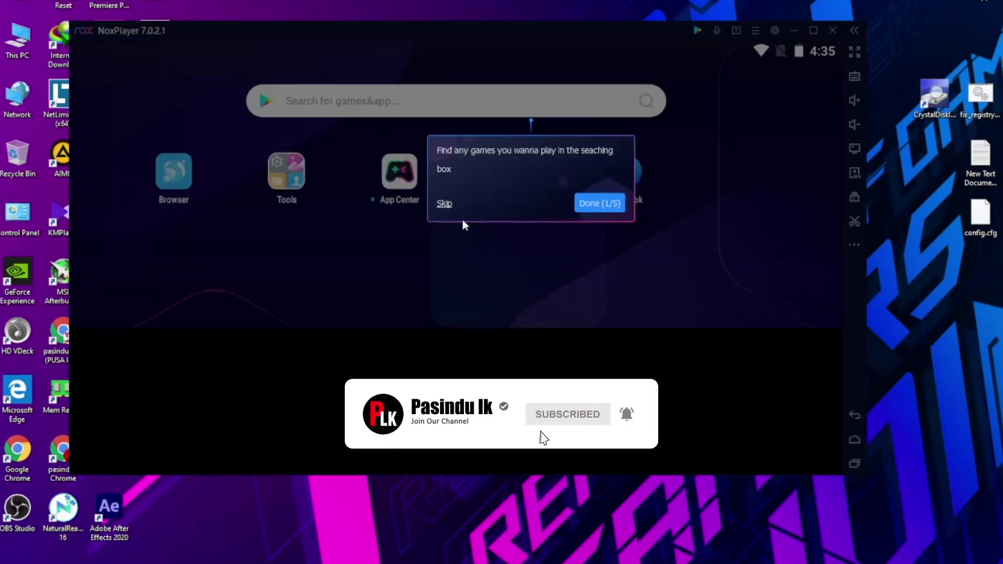
{"action": "left_click", "coordinate": [444, 204]}
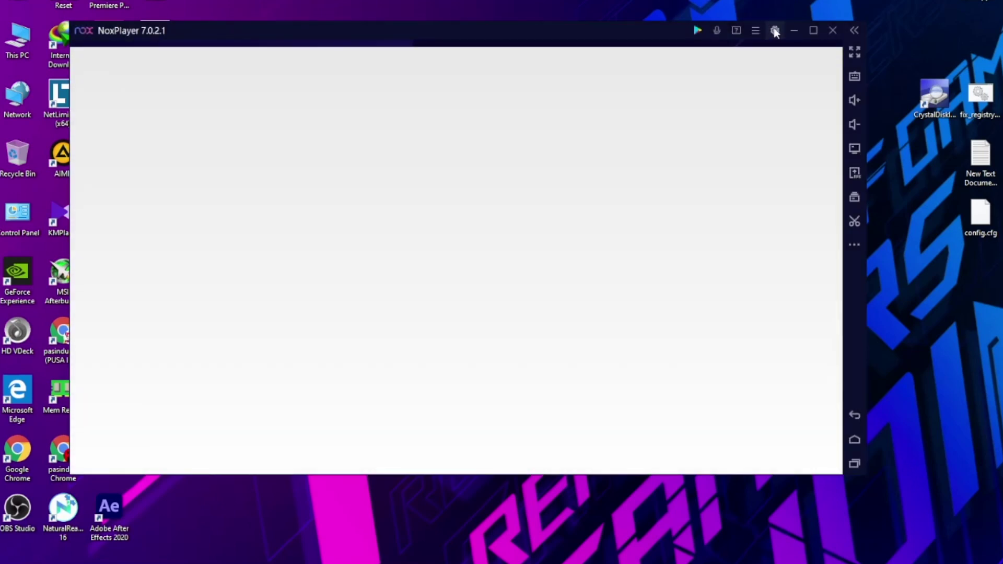
{"action": "left_click", "coordinate": [774, 30]}
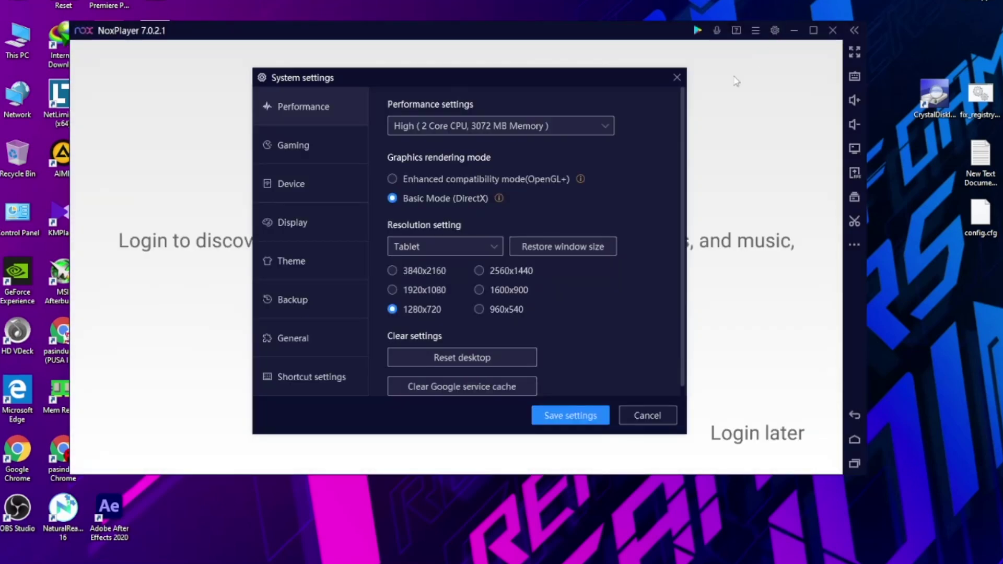
{"action": "left_click", "coordinate": [677, 78]}
{"action": "left_click", "coordinate": [745, 445]}
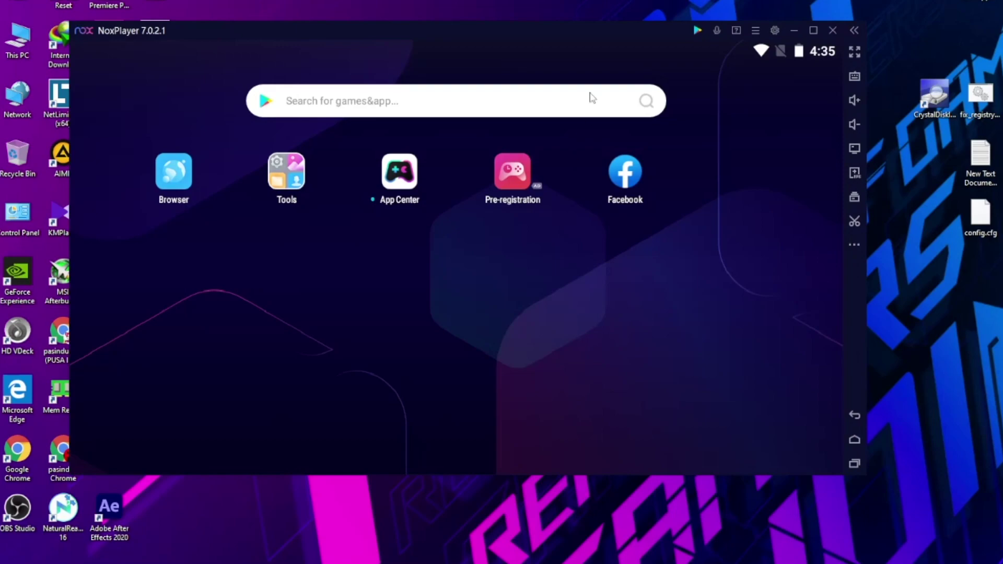